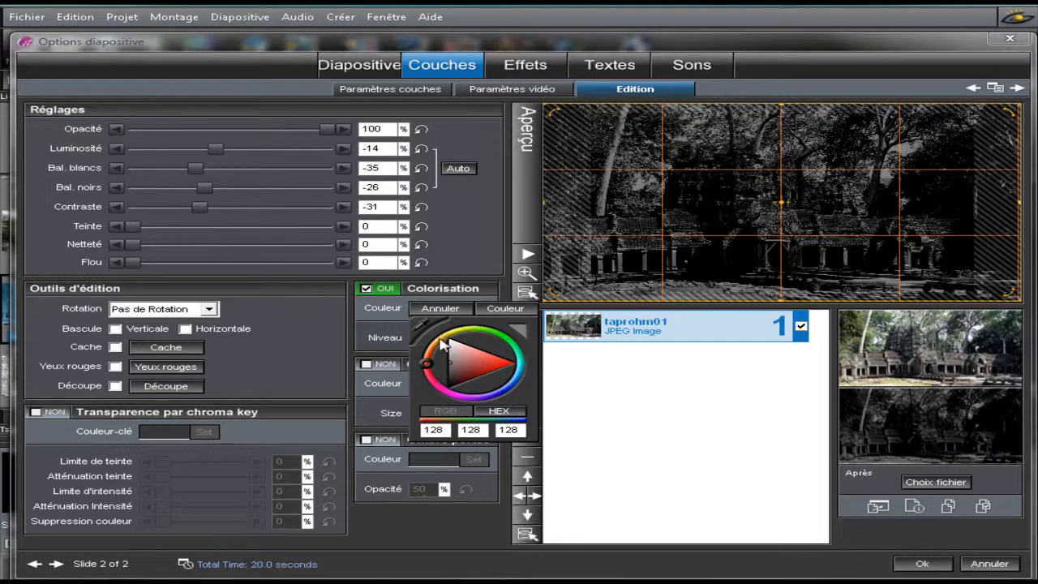
# Colorise the taprohm01 layer with golden yellow (RGB 255, 205, 81) and accept the slide options
pyautogui.click(497, 362)
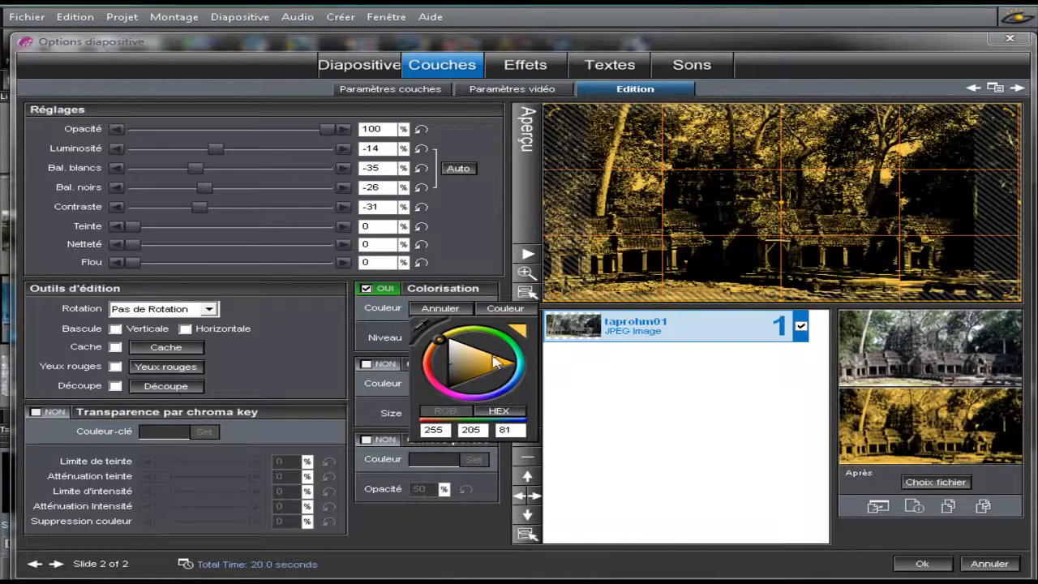
pyautogui.click(505, 313)
pyautogui.click(923, 563)
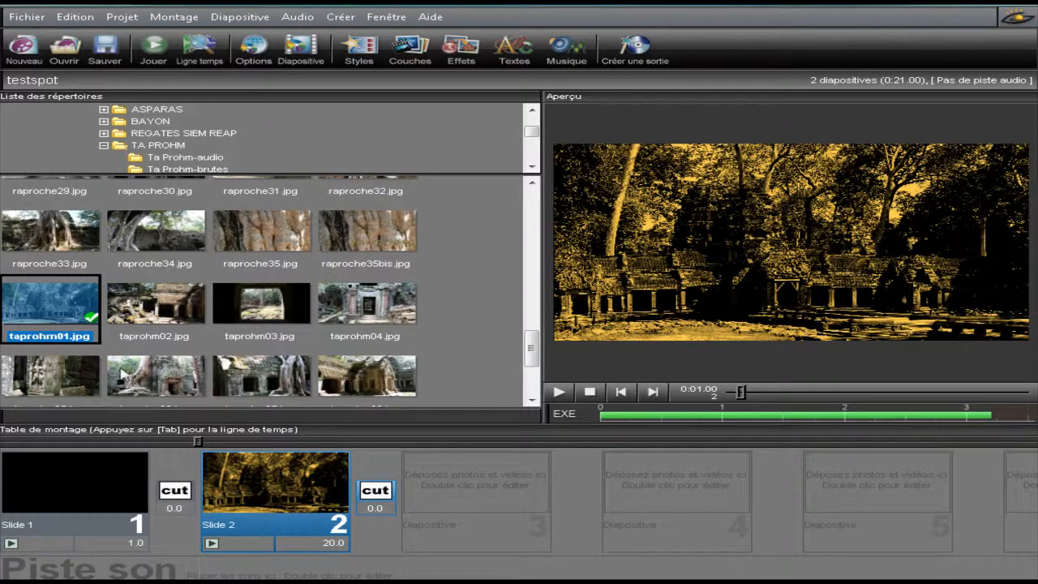
# Add taprohm01.jpg to slide 2 as another layer, and add a white solid-colour layer of 1280 x 720 on top
pyautogui.moveTo(56, 303); pyautogui.dragTo(270, 487)
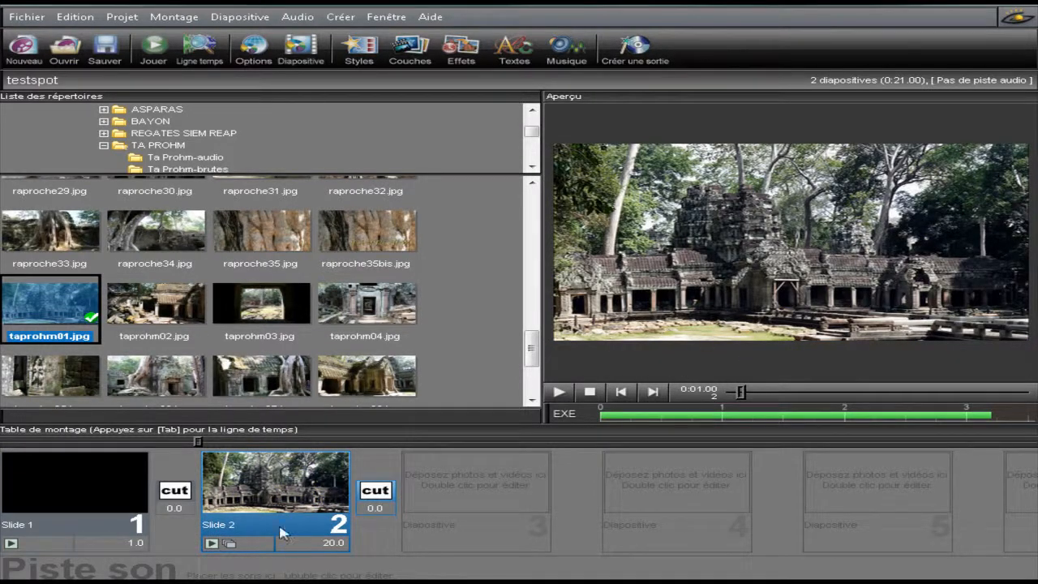
pyautogui.doubleClick(276, 486)
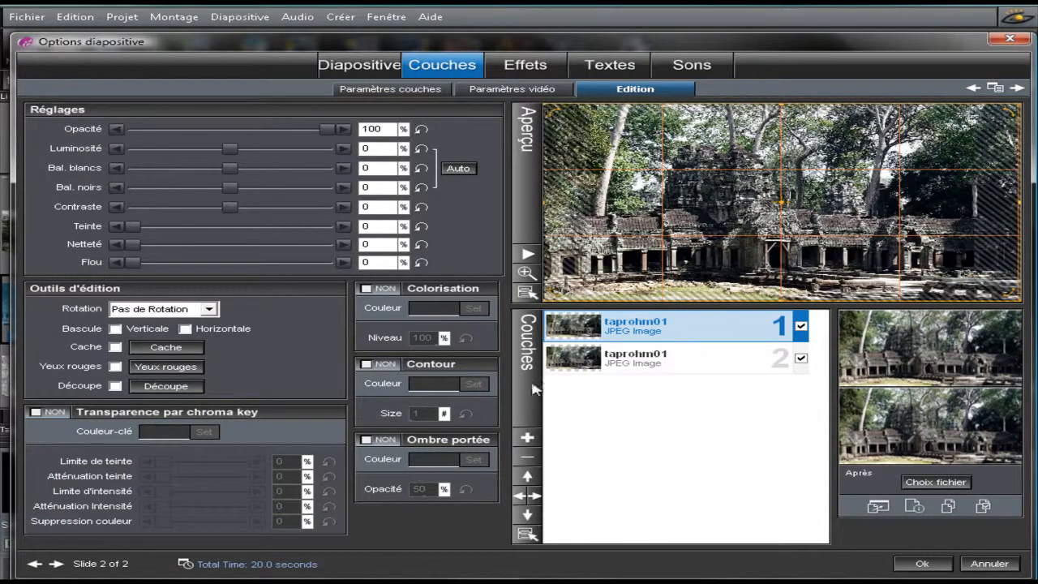
pyautogui.click(528, 438)
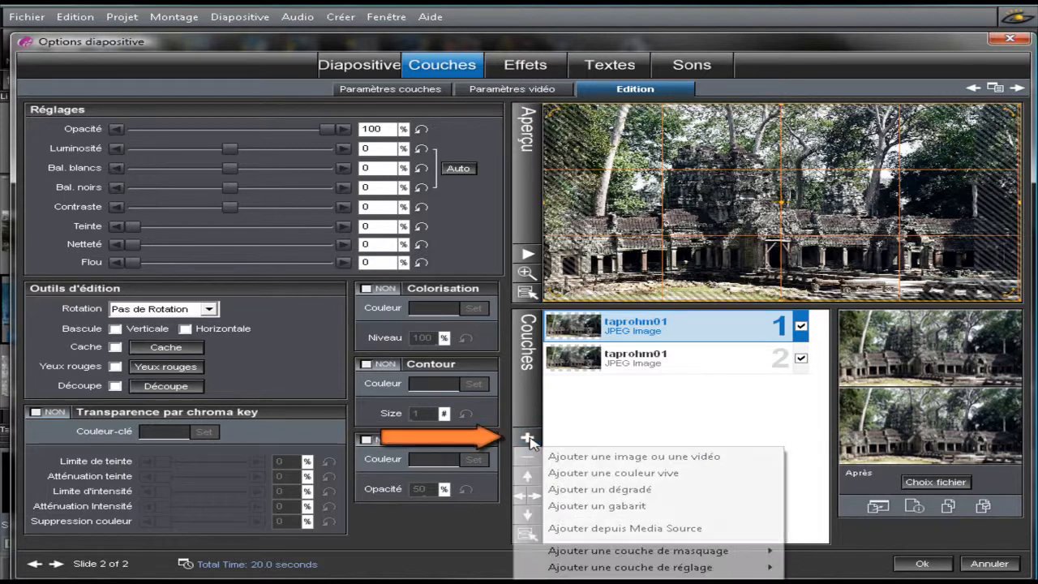
pyautogui.click(607, 474)
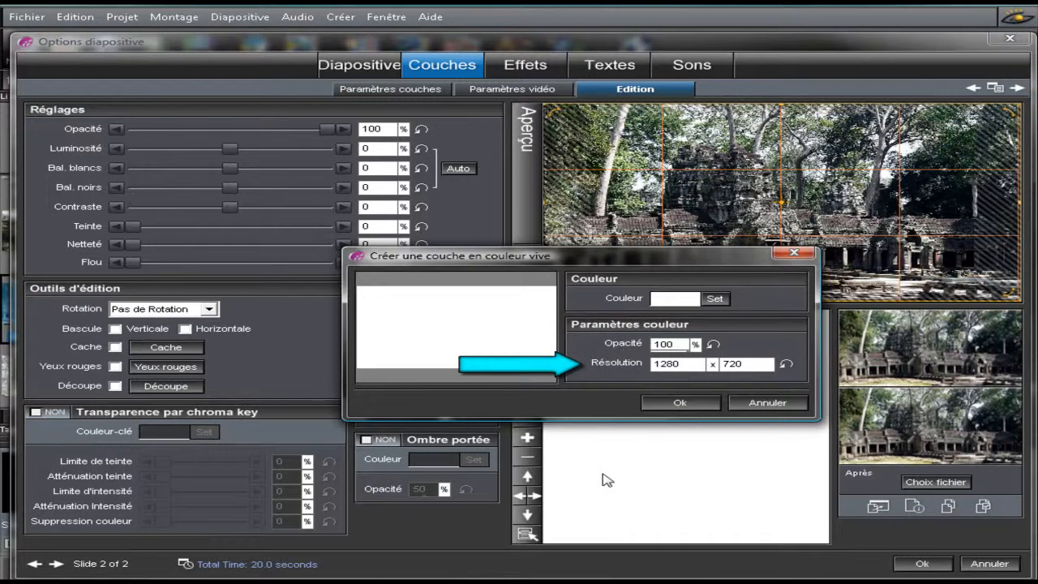
pyautogui.click(679, 403)
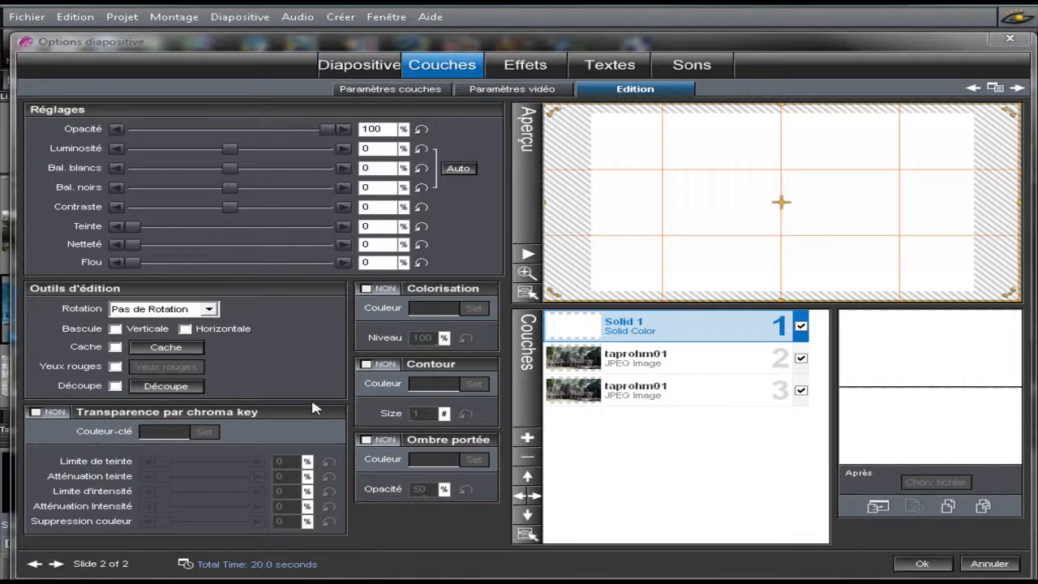
# Crop the solid-colour layer to 700 x 700 px
pyautogui.click(115, 386)
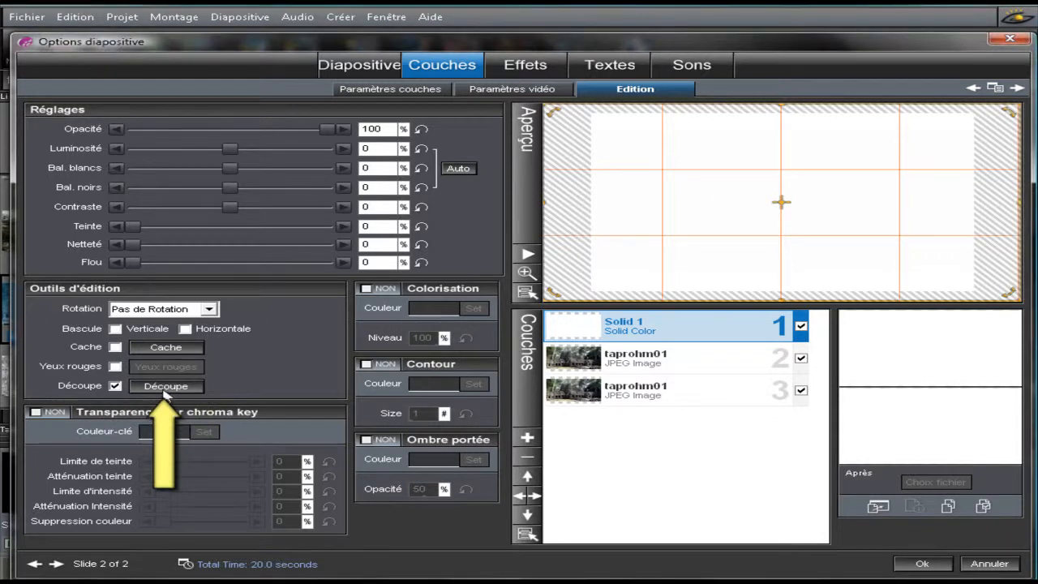
pyautogui.click(169, 387)
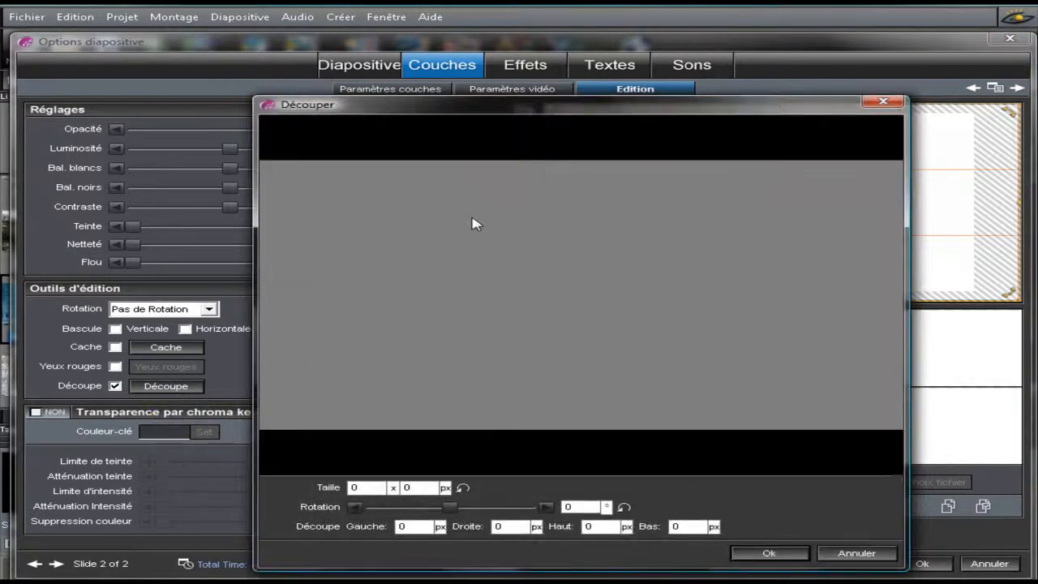
pyautogui.moveTo(432, 163); pyautogui.dragTo(862, 433)
pyautogui.doubleClick(377, 487)
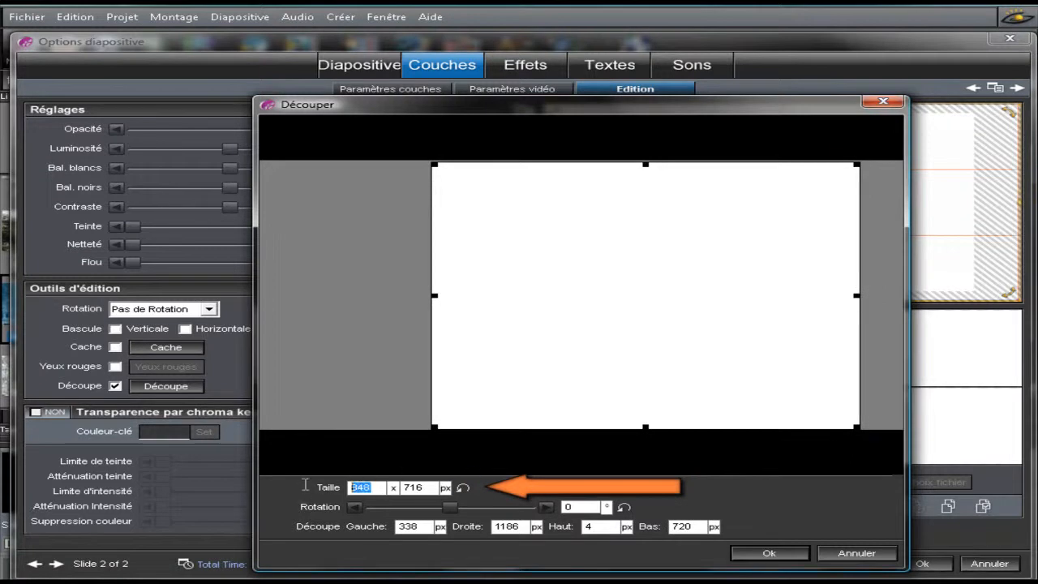
pyautogui.write('700')
pyautogui.press('Tab')
pyautogui.write('700')
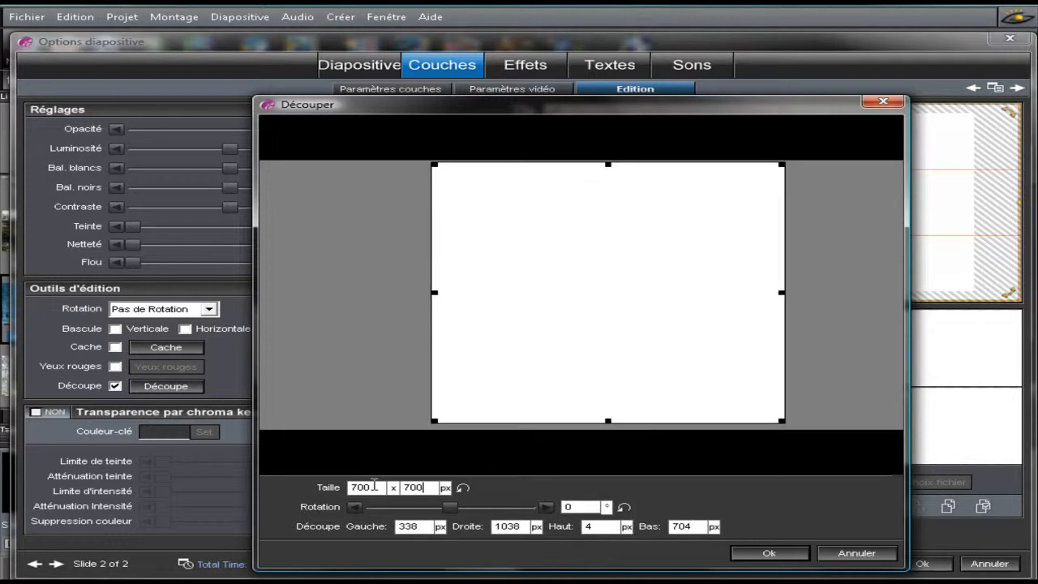
pyautogui.click(768, 554)
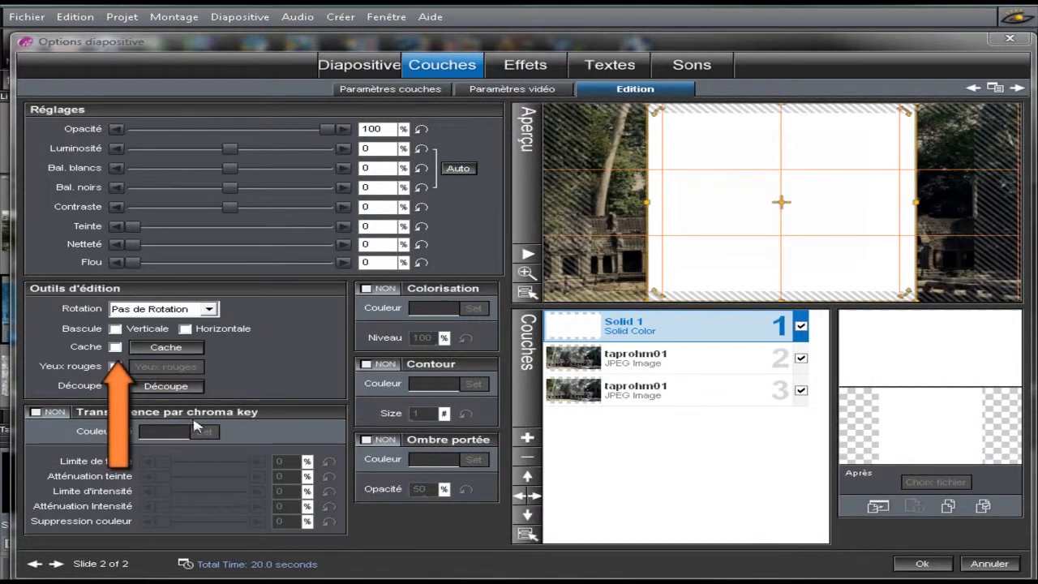
# Apply a transparent ellipse-shaped cache to the cropped solid-colour layer
pyautogui.click(115, 347)
pyautogui.click(165, 347)
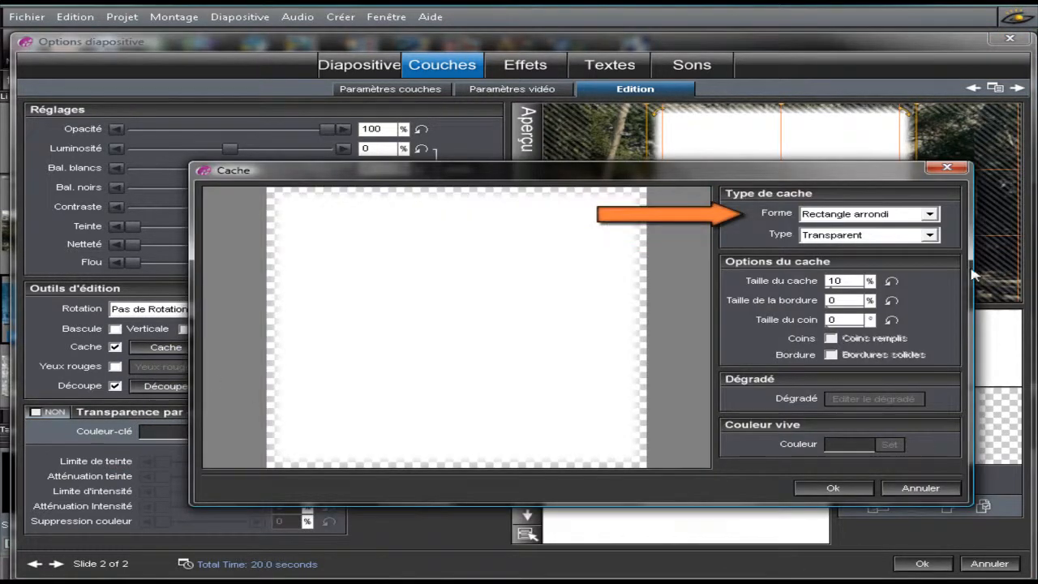
pyautogui.click(929, 213)
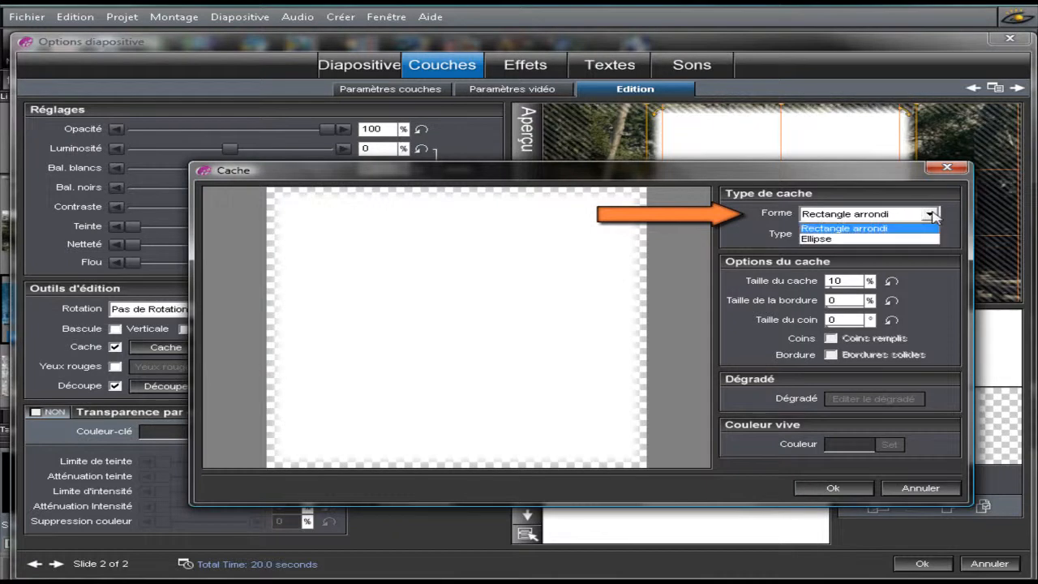
pyautogui.click(821, 239)
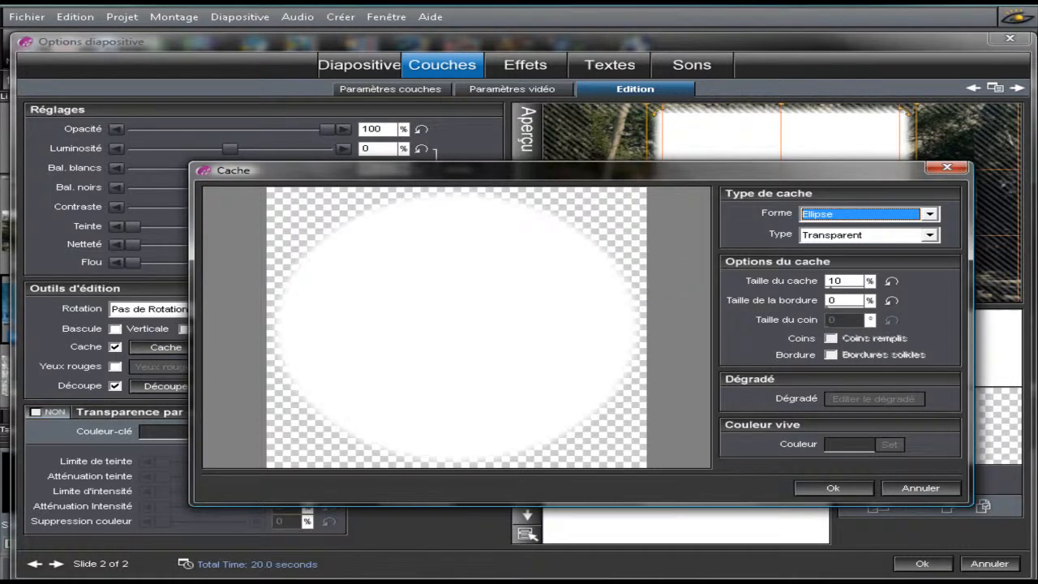
pyautogui.click(833, 488)
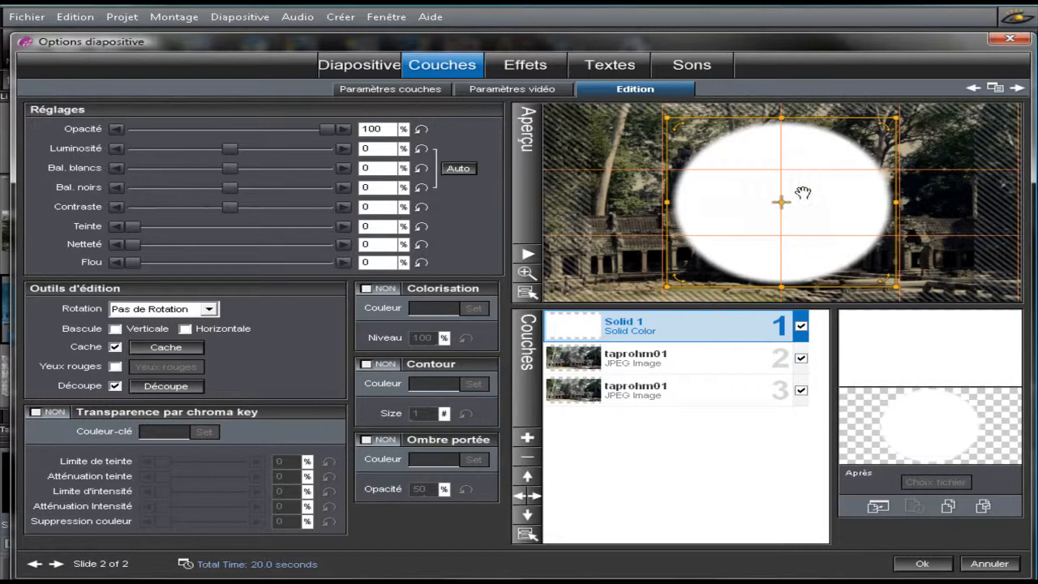
# Shrink the white ellipse to 50% zoom and move it over the temple's lower right part, at position 21.39 x 19.17
pyautogui.scroll(-5, 803, 189)
pyautogui.scroll(-1, 800, 195)
pyautogui.moveTo(800, 196); pyautogui.dragTo(903, 235)
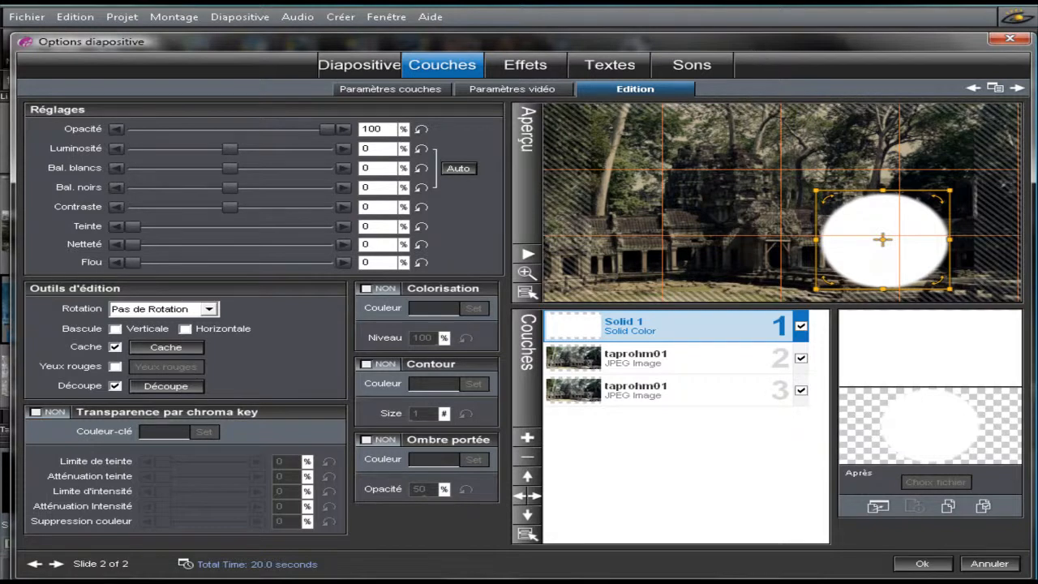
# Turn the solid-colour layer into a mask layer with the mask type Alpha (Transparence)
pyautogui.click(392, 90)
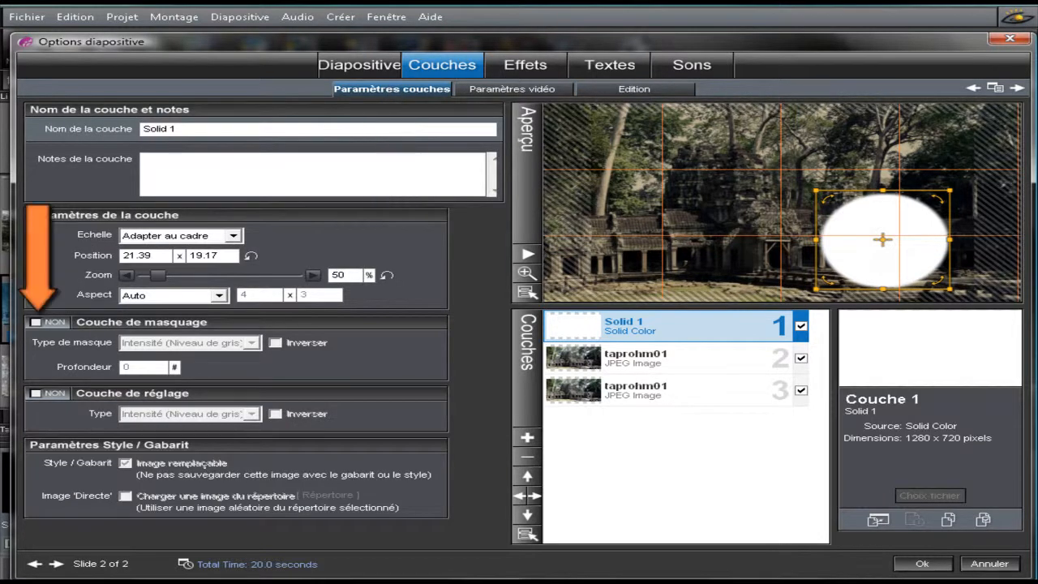
pyautogui.click(36, 322)
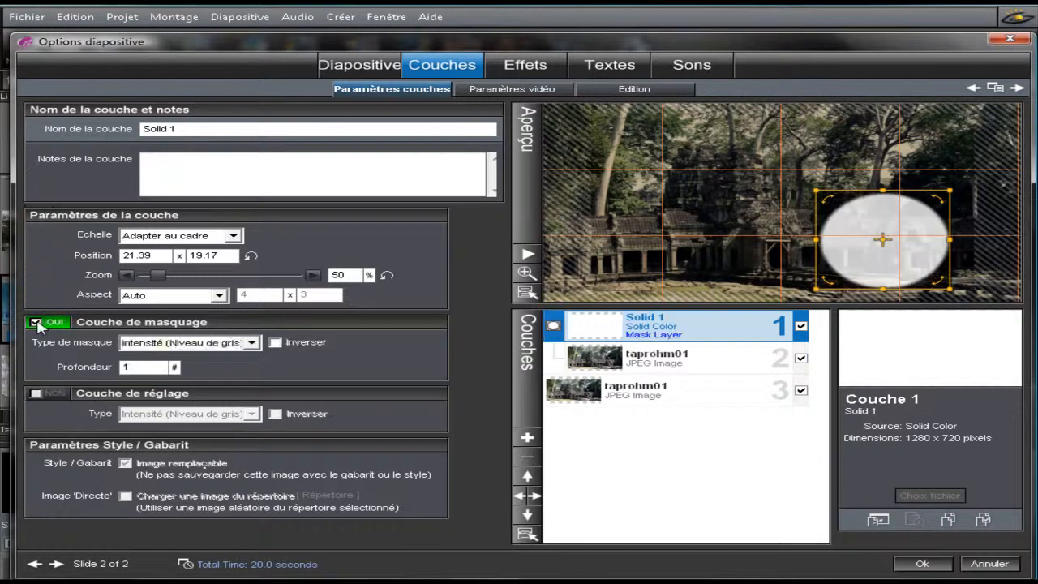
pyautogui.click(252, 342)
pyautogui.click(230, 369)
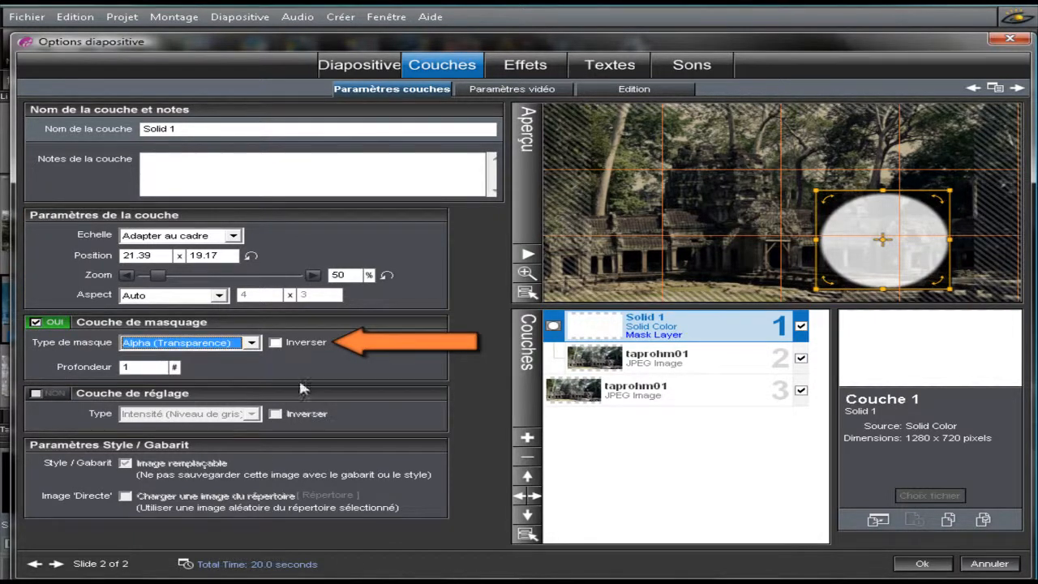
# Set the mask's start position to about -34.54 x 22.18 at 45% zoom and copy the start settings to the end keyframe
pyautogui.moveTo(711, 46); pyautogui.dragTo(420, 52)
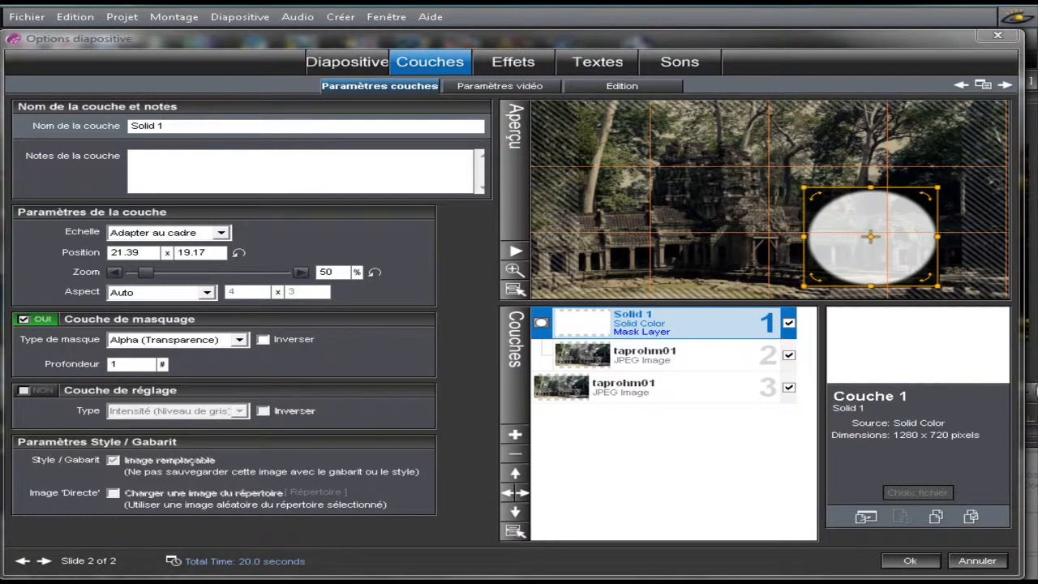
pyautogui.click(516, 69)
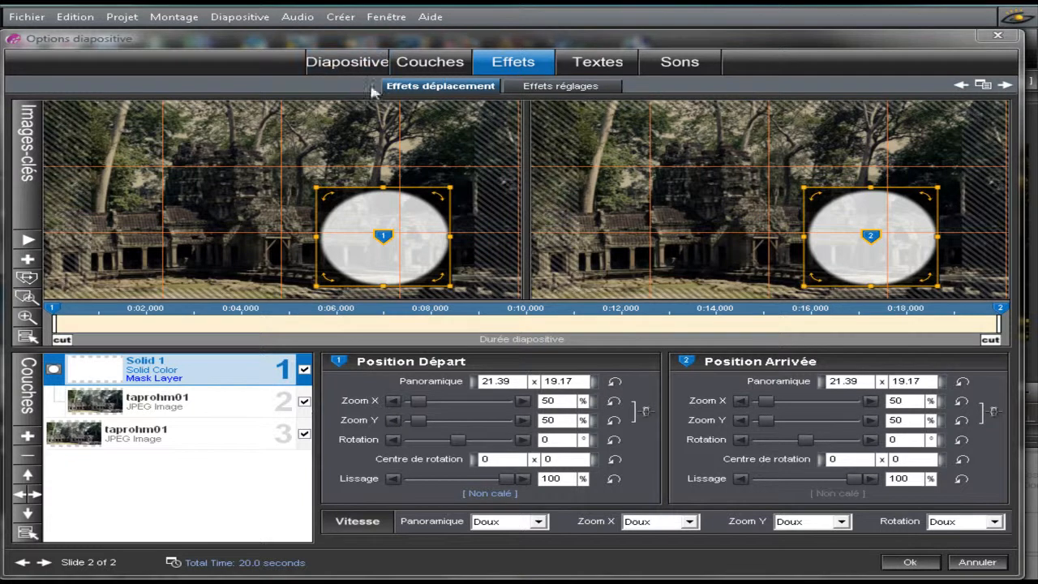
pyautogui.moveTo(382, 267); pyautogui.dragTo(117, 261)
pyautogui.scroll(-1, 127, 255)
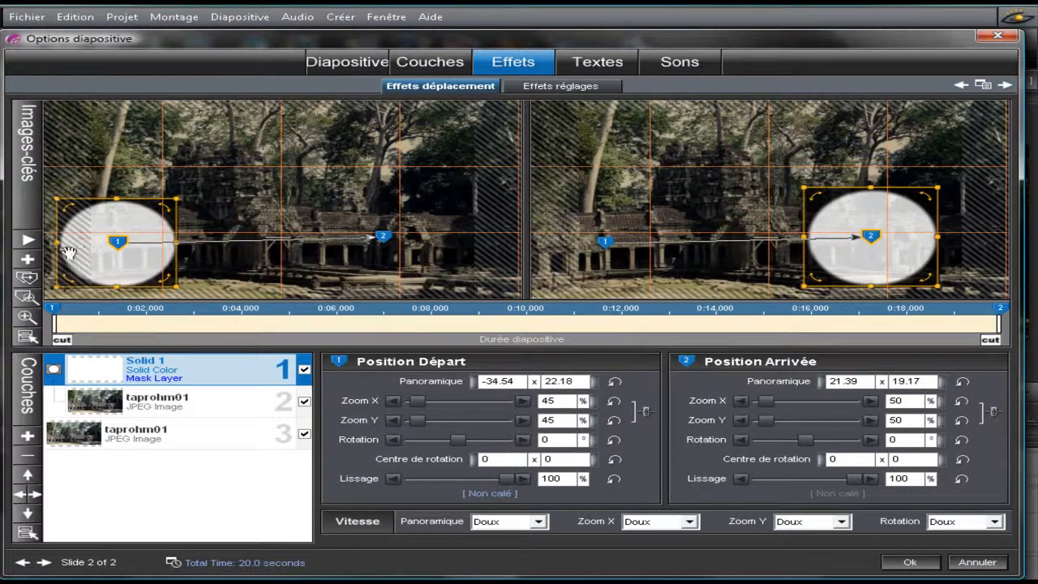
pyautogui.click(29, 278)
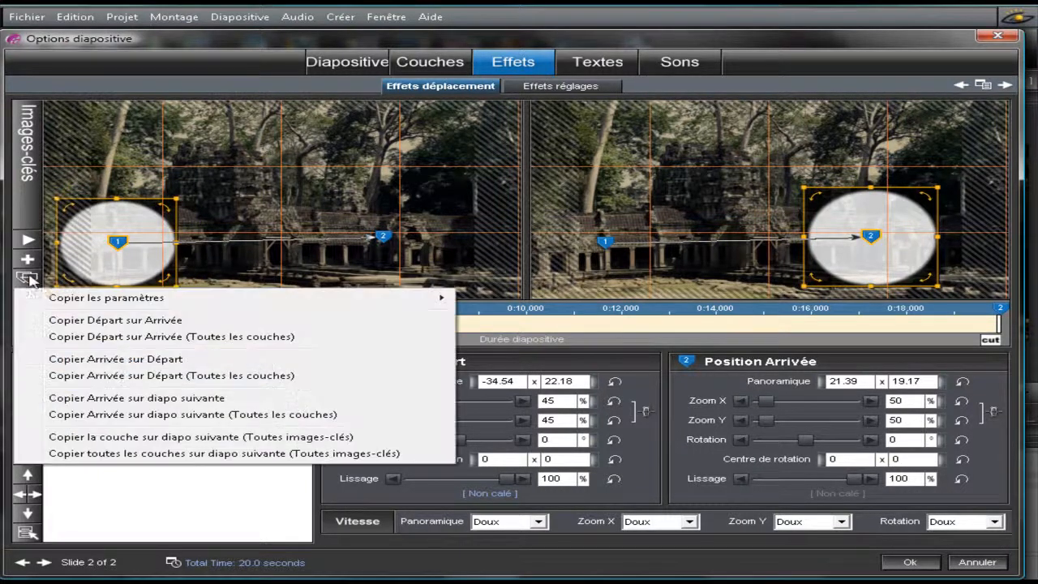
pyautogui.click(81, 321)
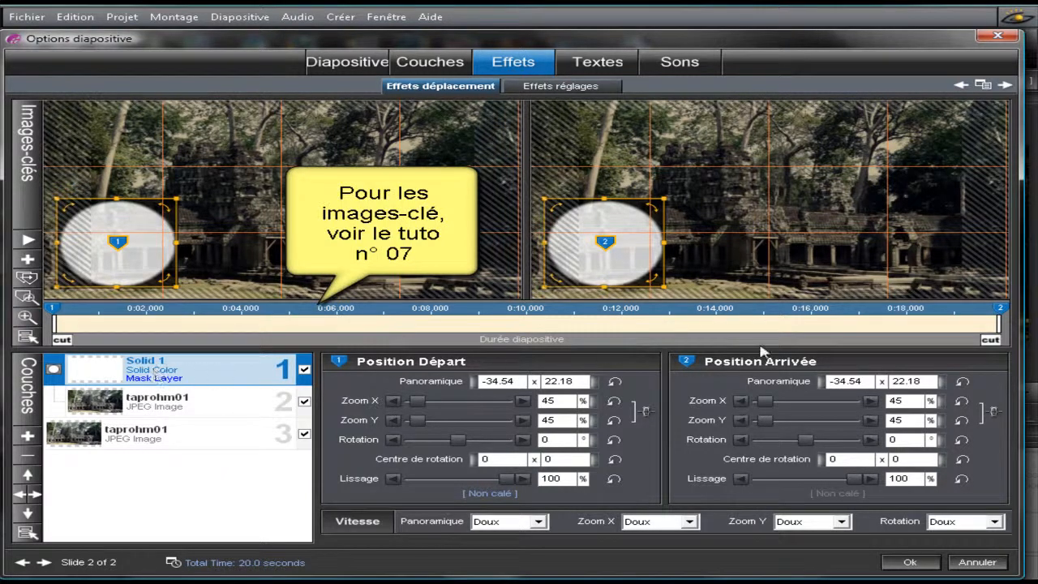
# Bring the mask's end keyframe to about 3 seconds and move its start position outside the frame, about -64.83 x 27.81
pyautogui.moveTo(993, 318)
pyautogui.mouseDown()
pyautogui.moveTo(156, 326)
pyautogui.moveTo(191, 324)
pyautogui.mouseUp()
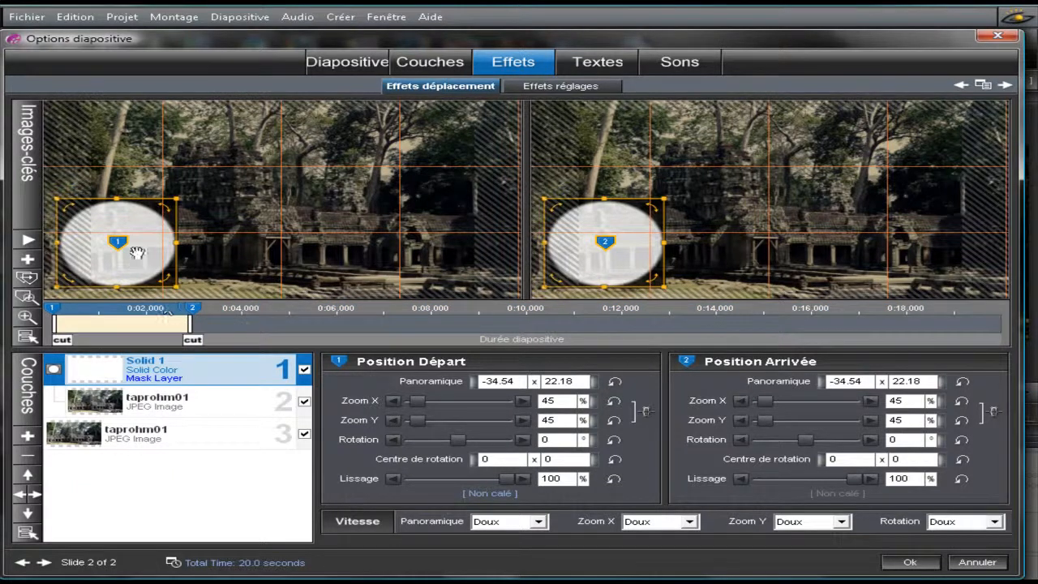
pyautogui.moveTo(137, 258); pyautogui.dragTo(0, 269)
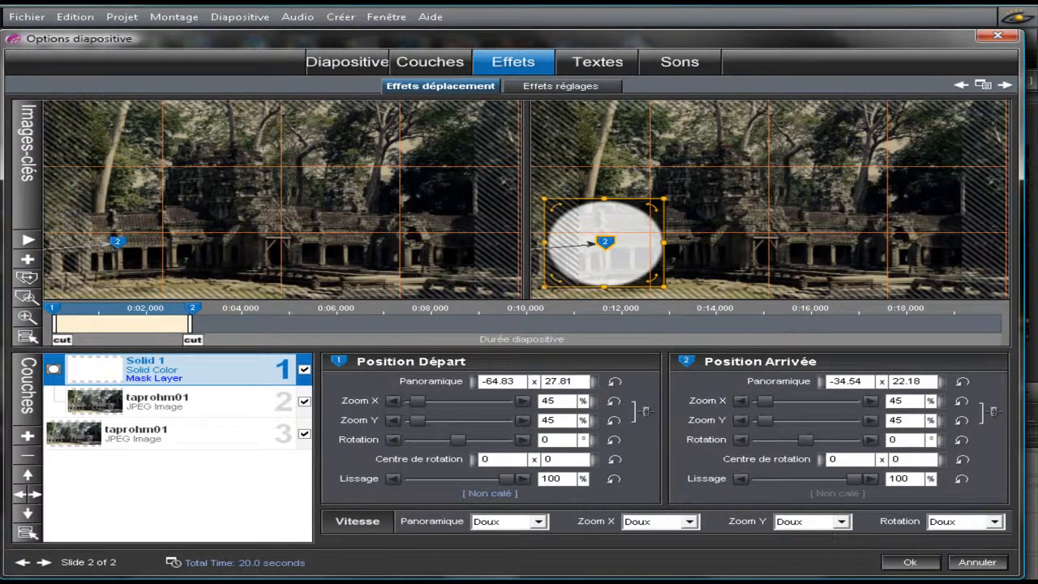
# Add mask keyframes at about 5 s, panned to about -12.09 x 15.42, and about 7.8 s, panned to about -12.3 x -21.04
pyautogui.doubleClick(292, 313)
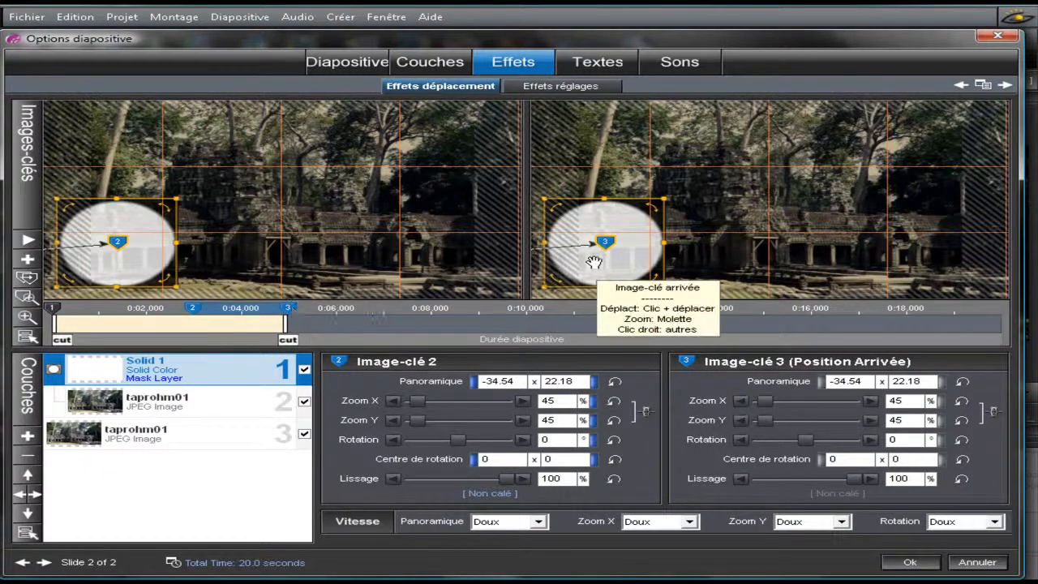
pyautogui.moveTo(597, 261); pyautogui.dragTo(727, 175)
pyautogui.doubleClick(423, 313)
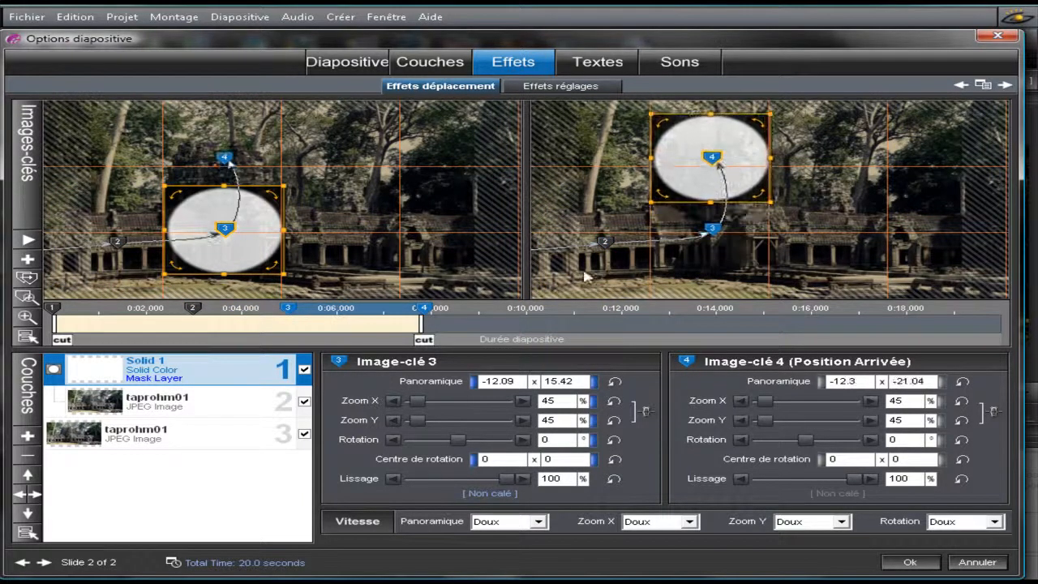
# Add a hold keyframe at about 8.9 s and another at about 11 s, with 60% zoom and pan about 2.09 x 19.56
pyautogui.doubleClick(476, 313)
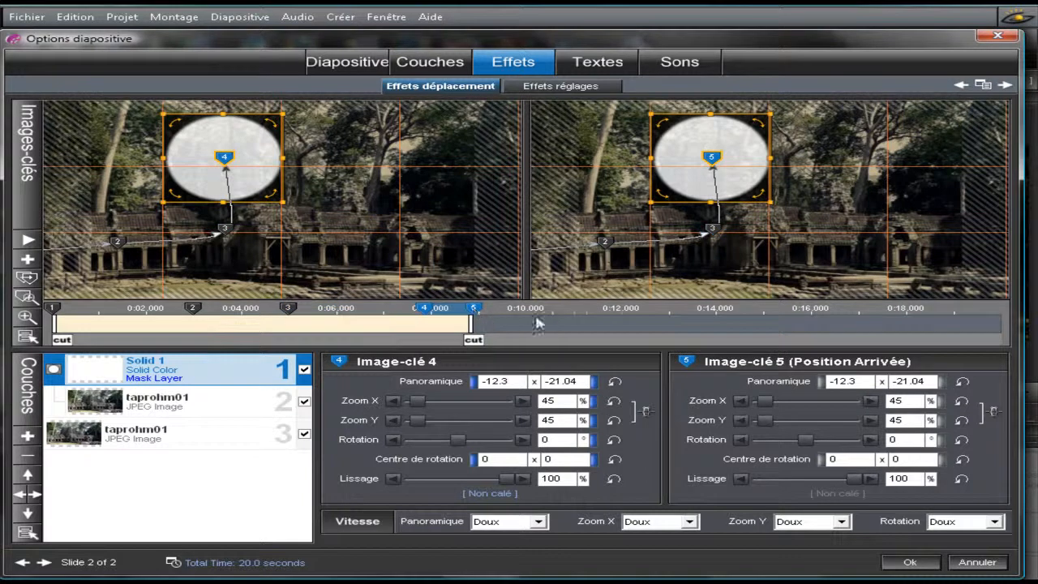
pyautogui.doubleClick(574, 312)
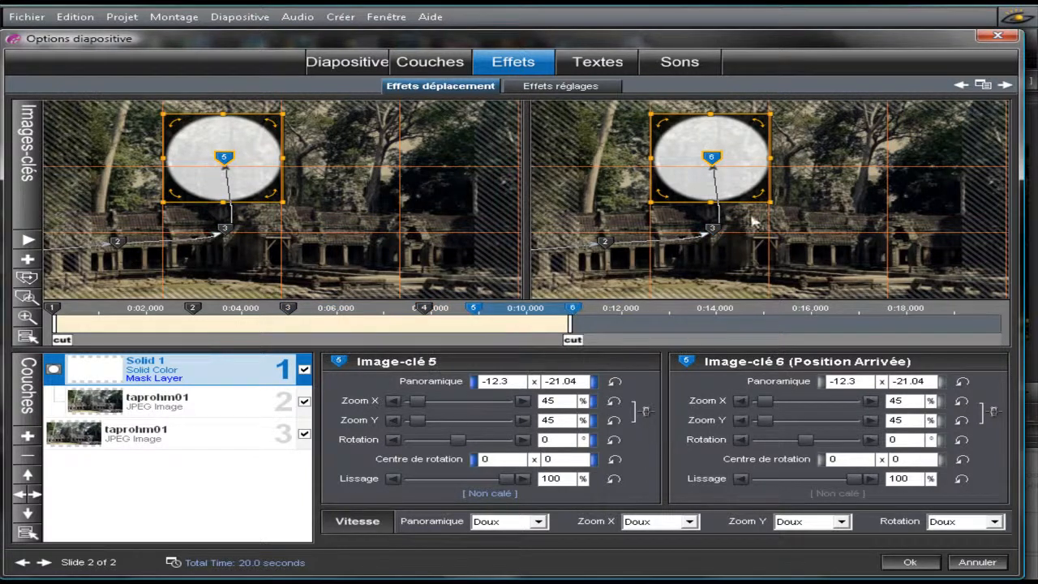
pyautogui.scroll(3, 741, 180)
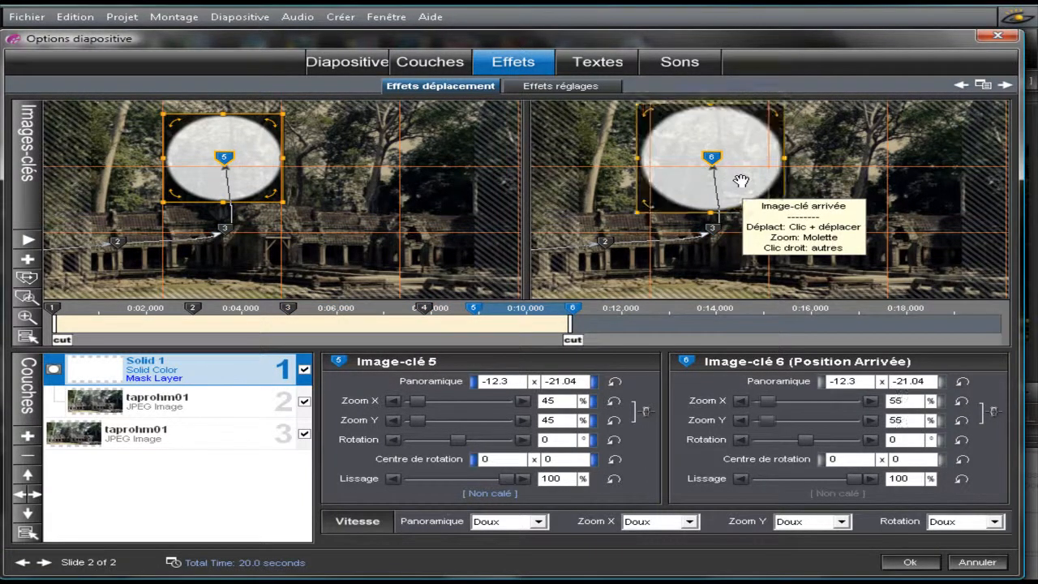
pyautogui.moveTo(741, 180); pyautogui.dragTo(808, 262)
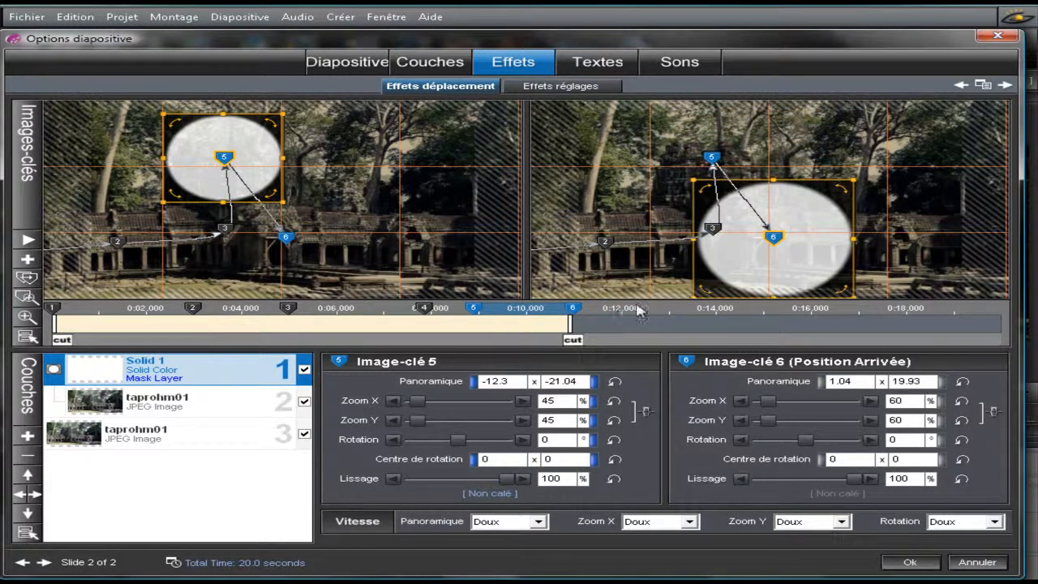
pyautogui.moveTo(788, 251); pyautogui.dragTo(792, 249)
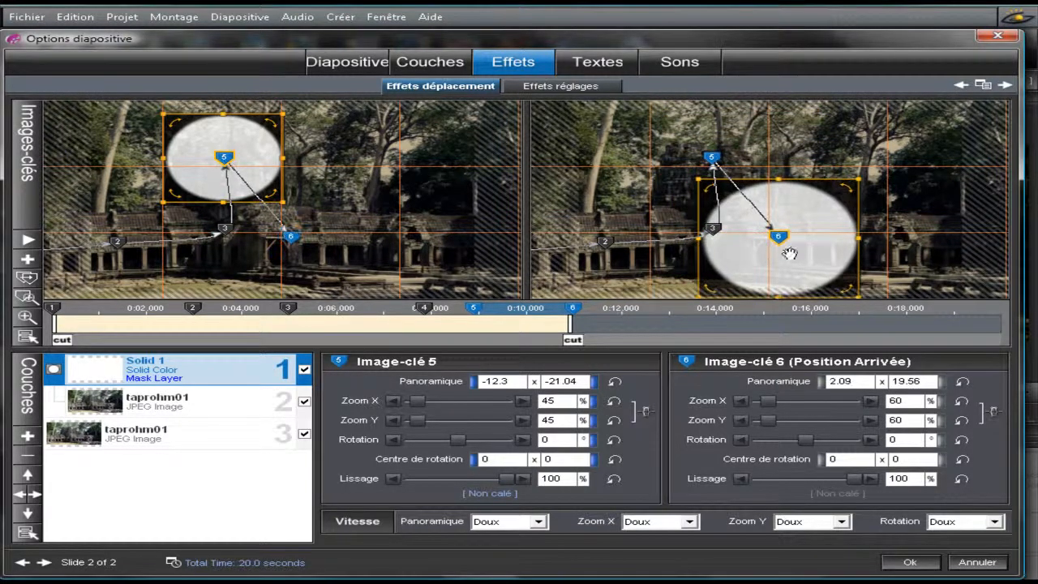
# Add a hold keyframe at about 11.8 s and another at about 13.6 s, panned right to about 29.84 x 21.06
pyautogui.doubleClick(615, 307)
pyautogui.doubleClick(700, 309)
pyautogui.moveTo(800, 267); pyautogui.dragTo(934, 271)
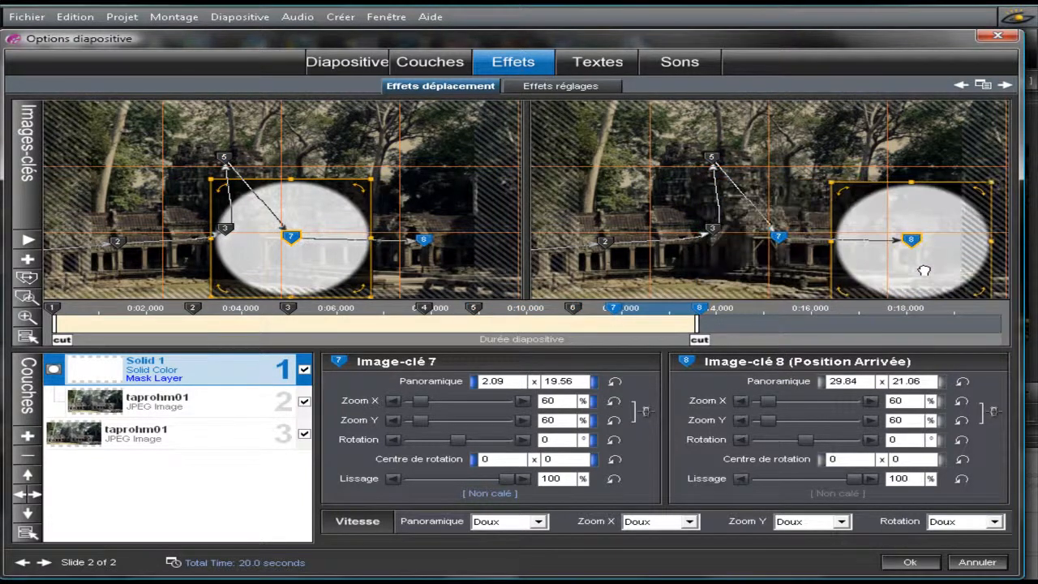
# Add a mask hold keyframe at about 15 s and an end keyframe at about 17.4 s, panned off-frame to about 65.43 x 22.93, and preview slide 2
pyautogui.doubleClick(771, 311)
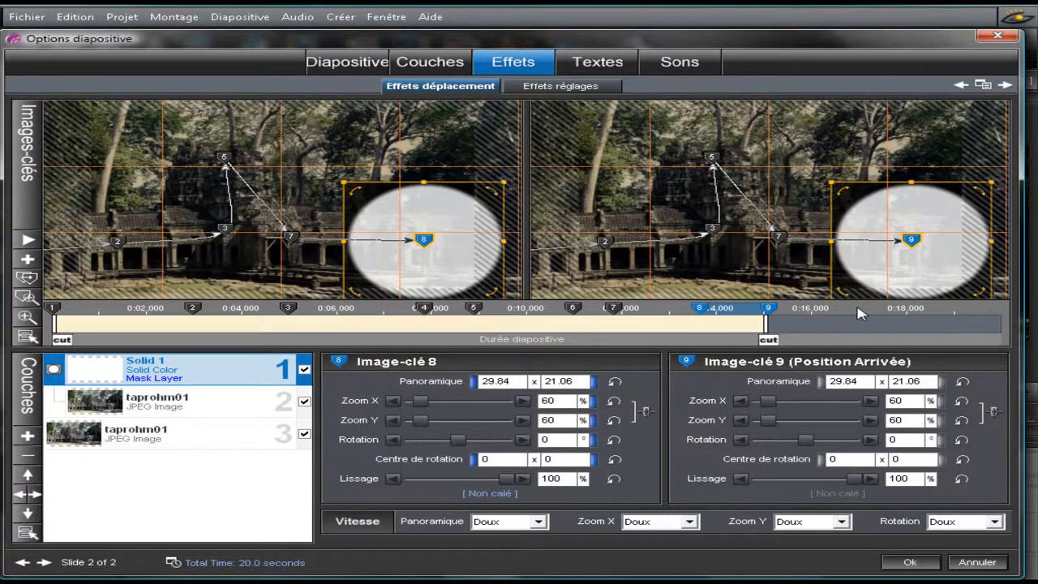
pyautogui.doubleClick(858, 311)
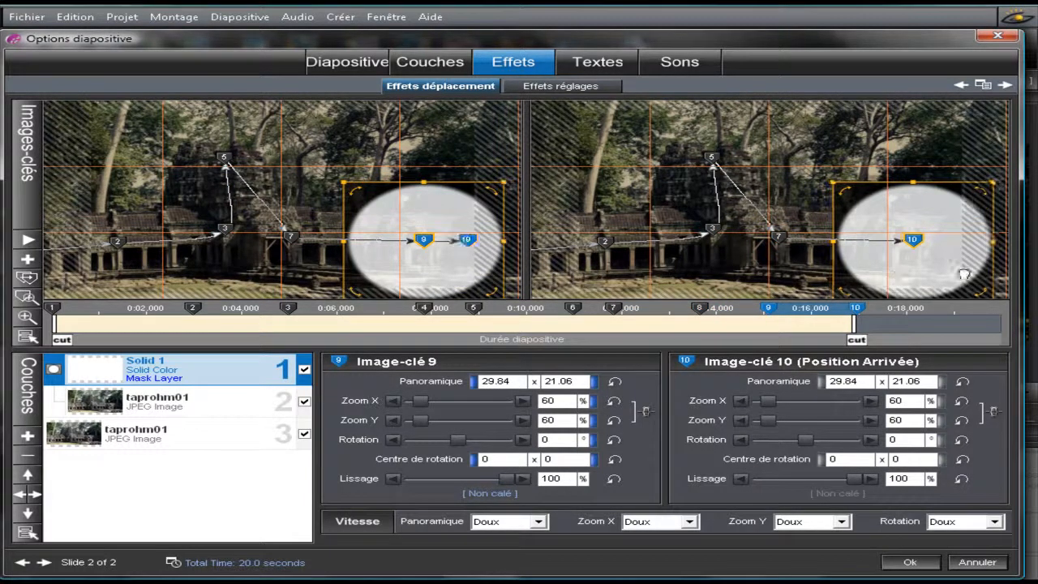
pyautogui.moveTo(952, 276); pyautogui.dragTo(1026, 284)
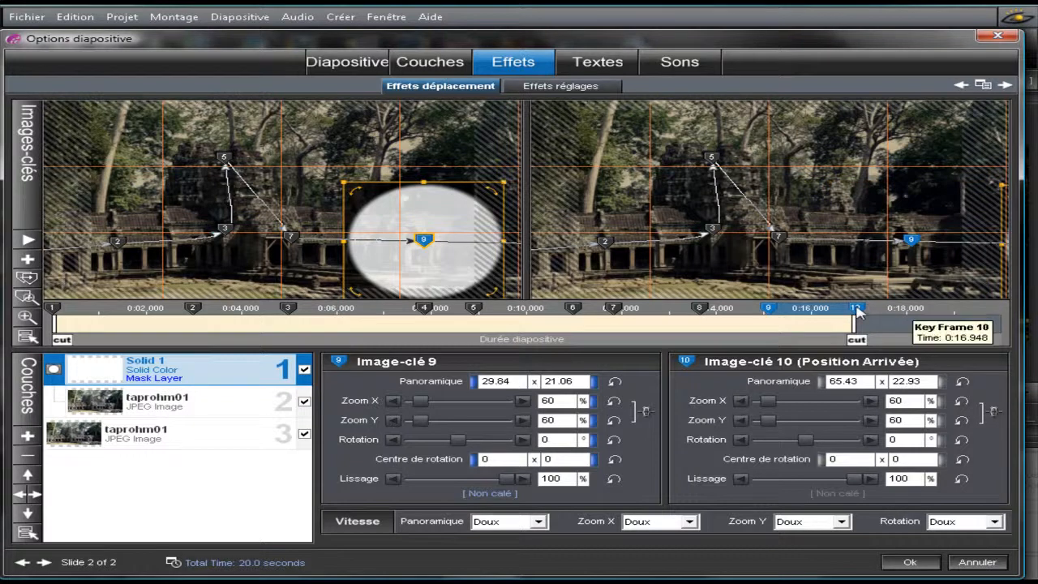
pyautogui.moveTo(859, 309); pyautogui.dragTo(949, 312)
pyautogui.moveTo(902, 318); pyautogui.dragTo(877, 321)
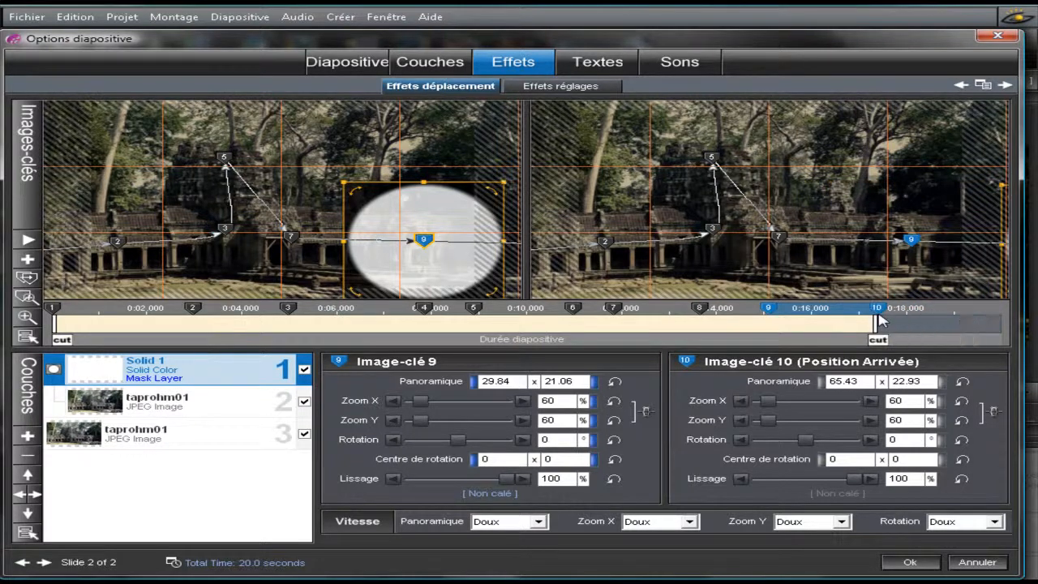
pyautogui.click(926, 566)
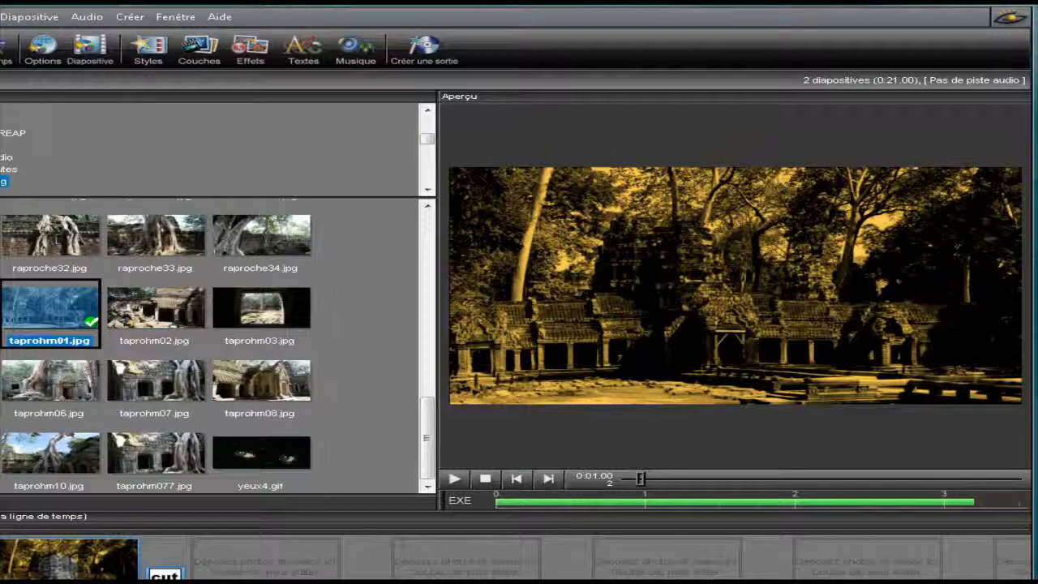
pyautogui.click(455, 480)
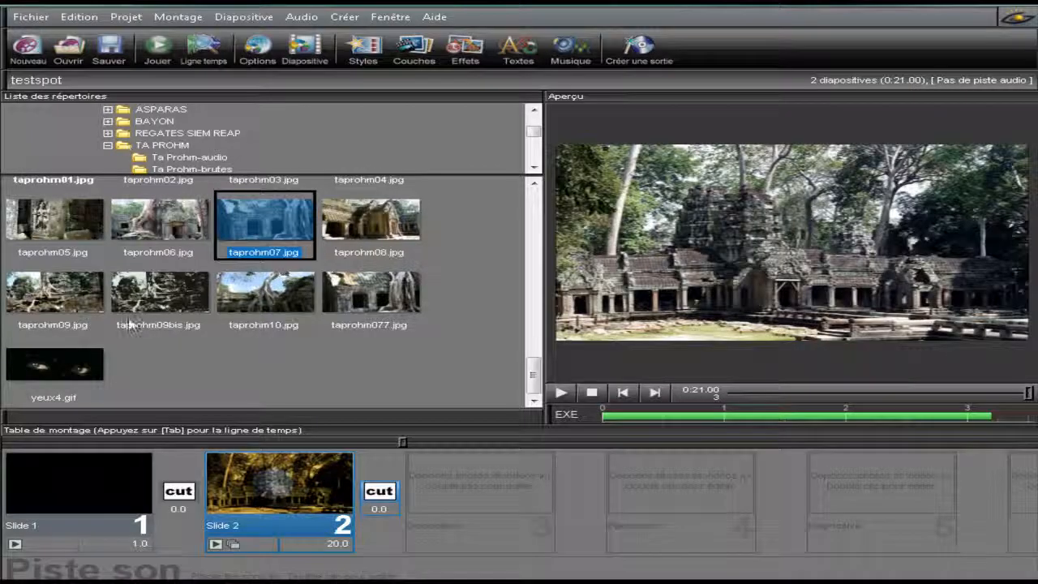
# Add taprohm07.jpg to the slideshow as slide 3 and set its duration to 10 seconds
pyautogui.moveTo(306, 243); pyautogui.dragTo(456, 496)
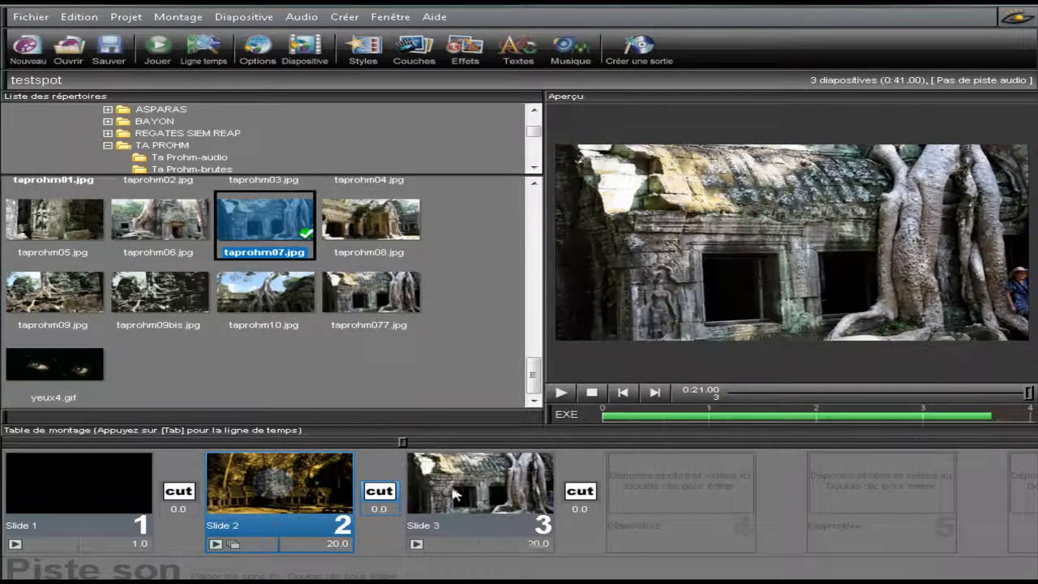
pyautogui.click(538, 545)
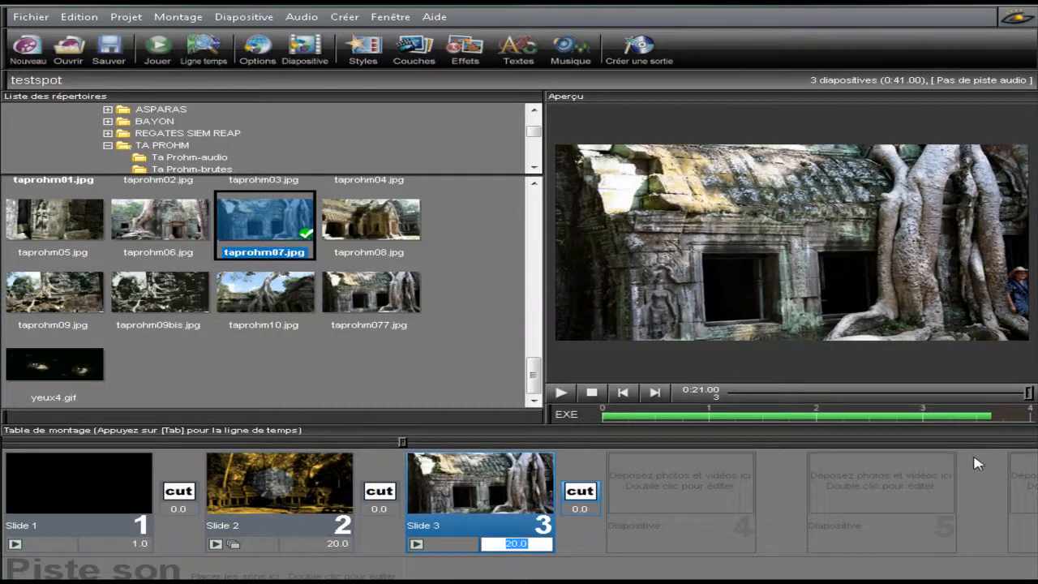
pyautogui.press('Return')
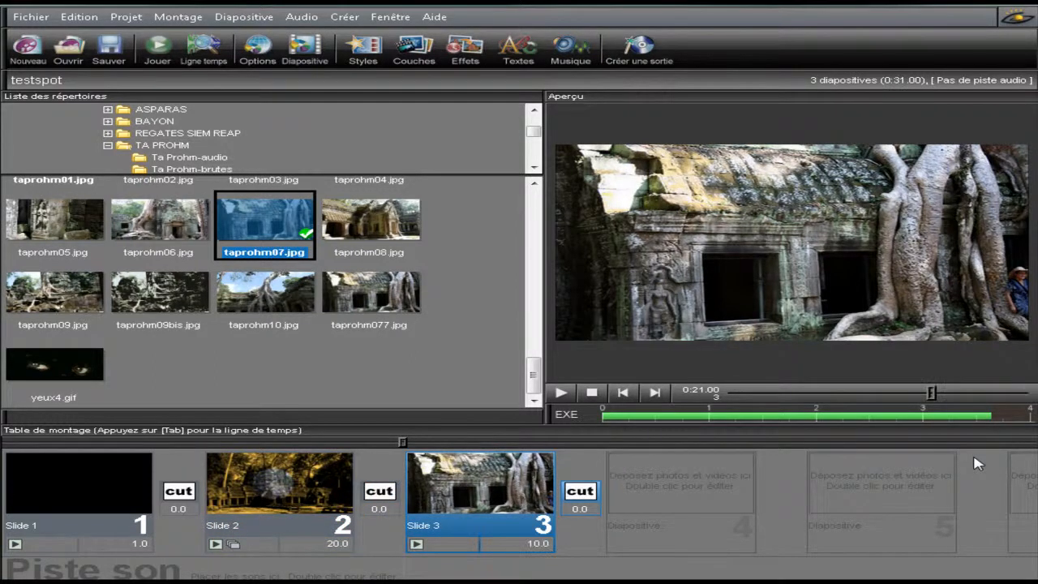
# Apply the built-in Magnify slide style to slide 3, accepting the replacement of its current settings, and preview the slide
pyautogui.doubleClick(492, 497)
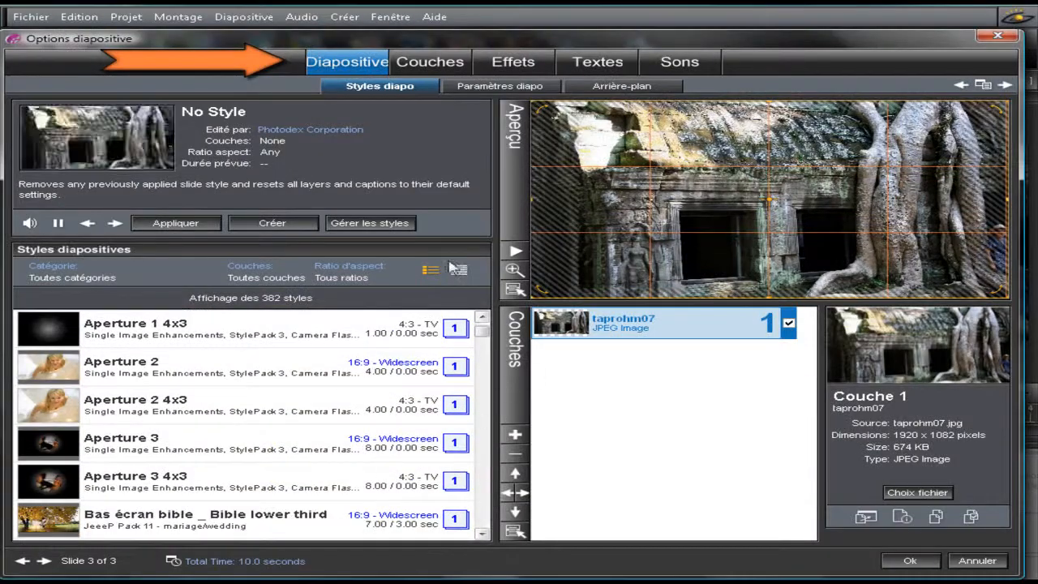
pyautogui.moveTo(480, 334); pyautogui.dragTo(492, 485)
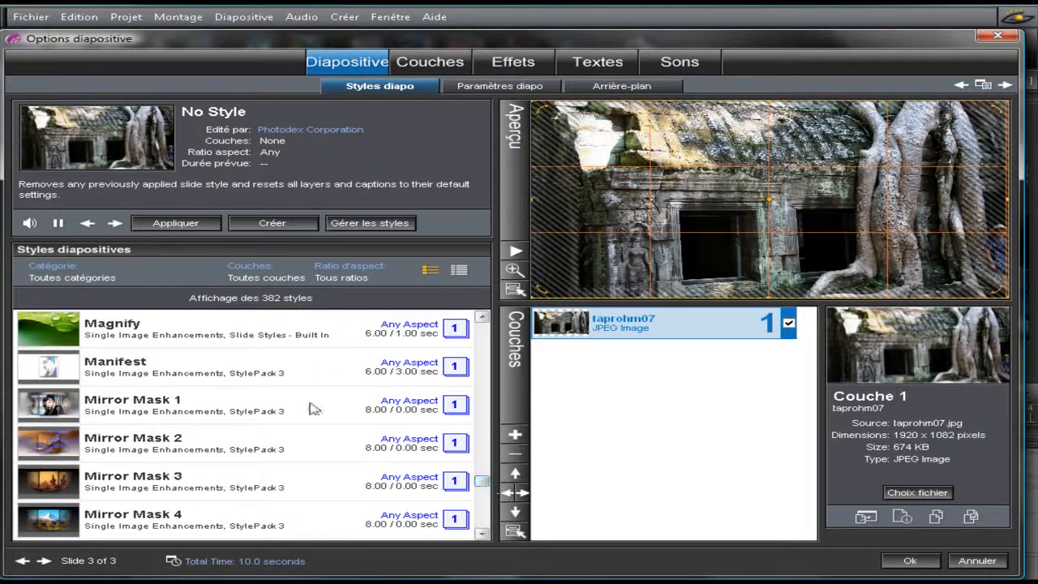
pyautogui.click(130, 327)
pyautogui.click(481, 317)
pyautogui.click(481, 318)
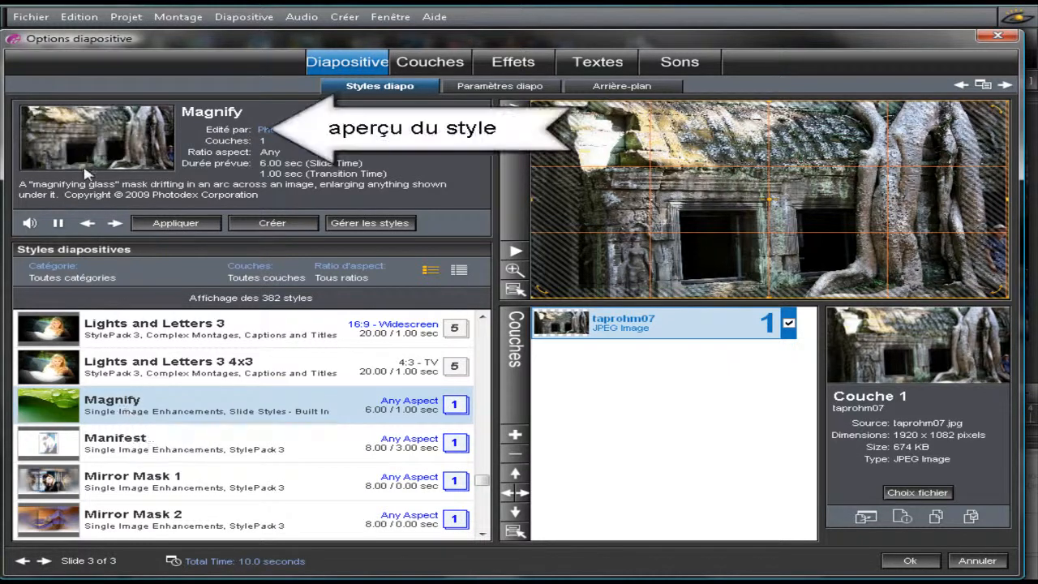
pyautogui.click(168, 225)
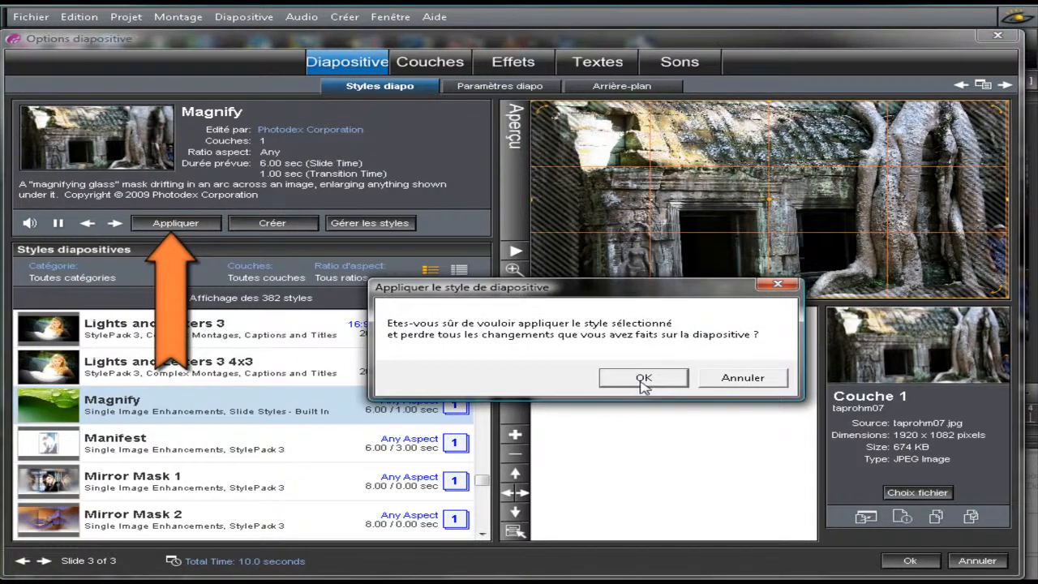
pyautogui.click(643, 378)
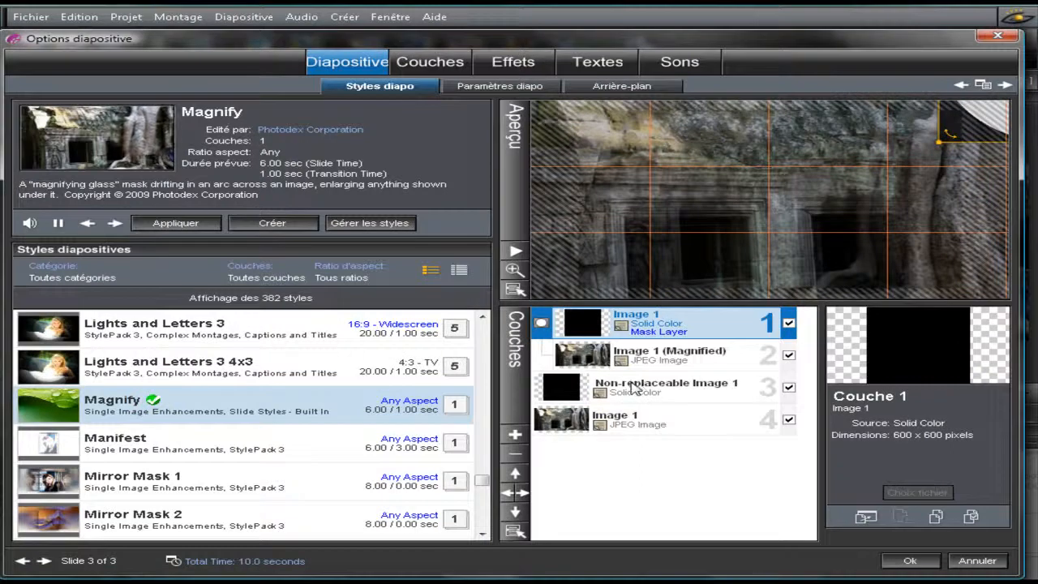
pyautogui.click(910, 560)
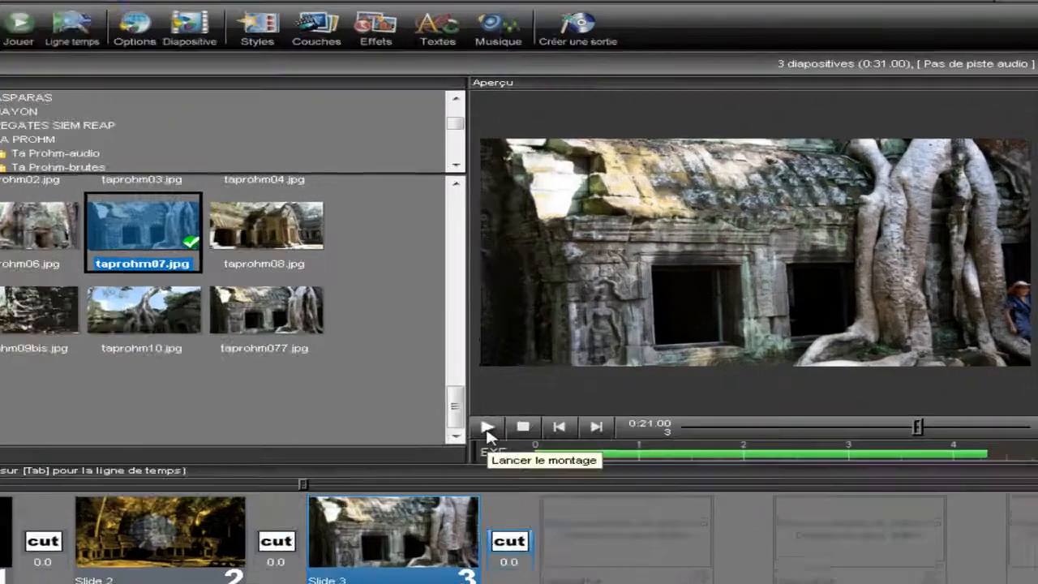
pyautogui.click(560, 392)
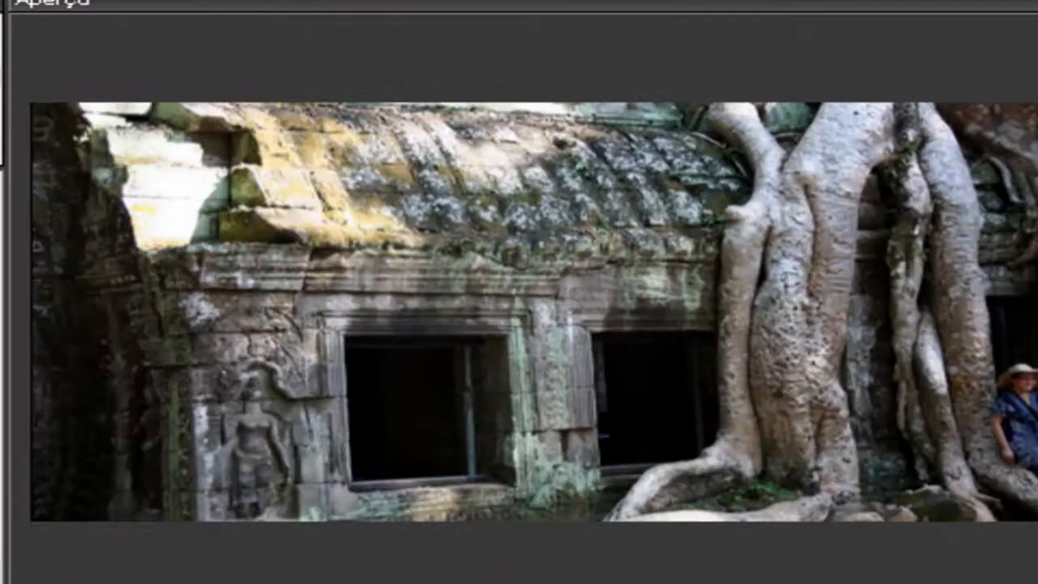